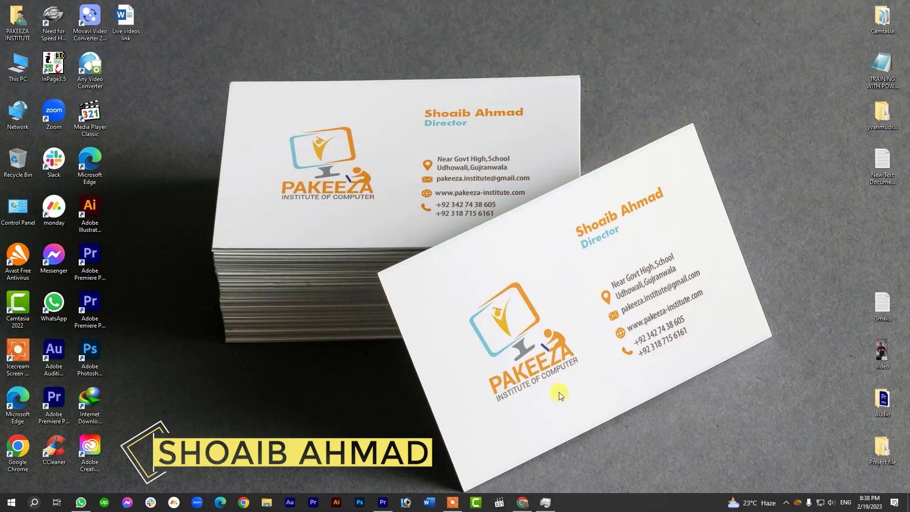
Refresh the desktop, return to Premiere Pro, and open Create transcript for Sequence 07.
{"action": "right_click", "coordinate": [361, 289]}
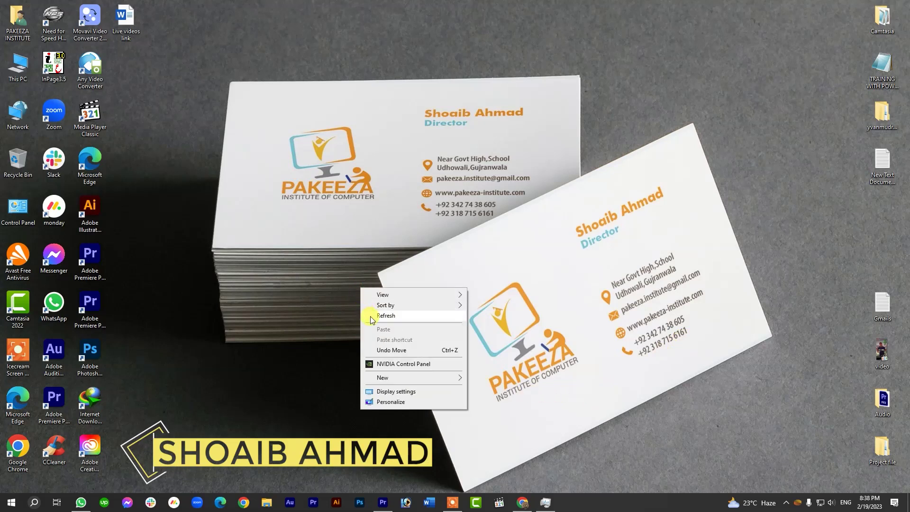
{"action": "left_click", "coordinate": [371, 316]}
{"action": "left_click", "coordinate": [383, 502]}
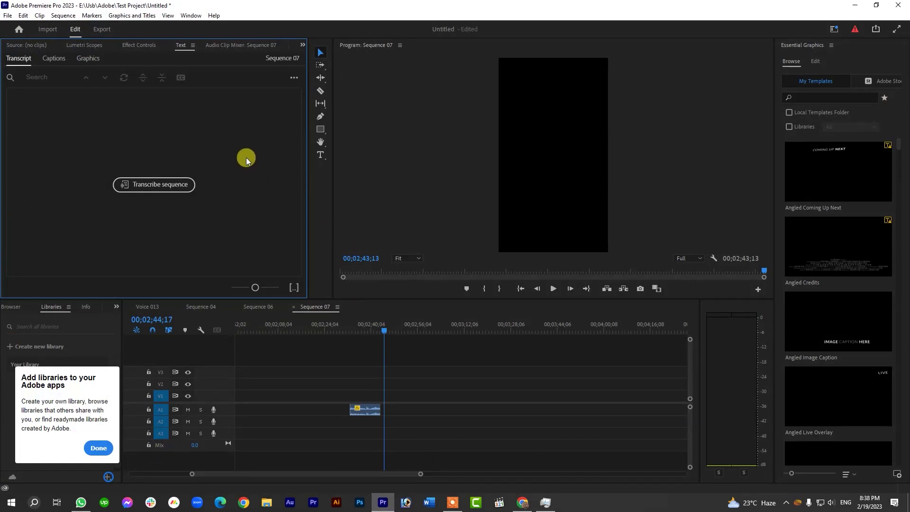
{"action": "left_click", "coordinate": [179, 184]}
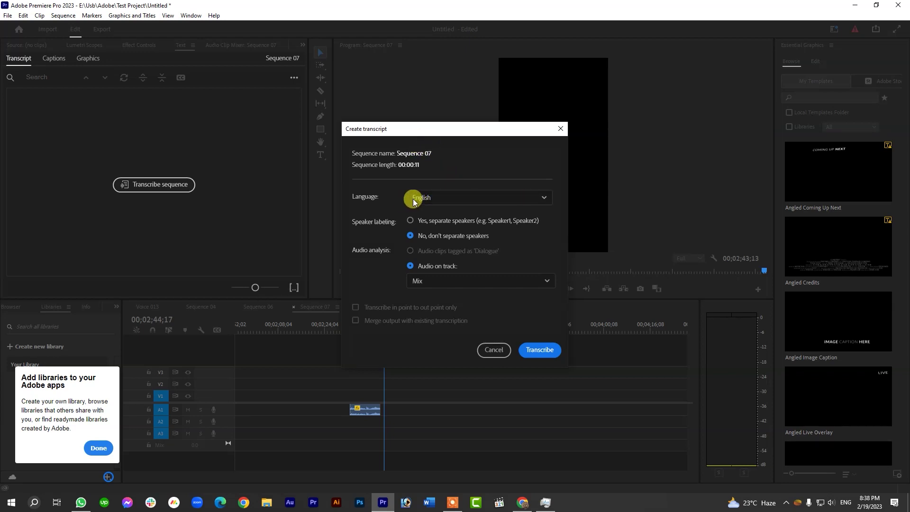
{"action": "left_click", "coordinate": [499, 199]}
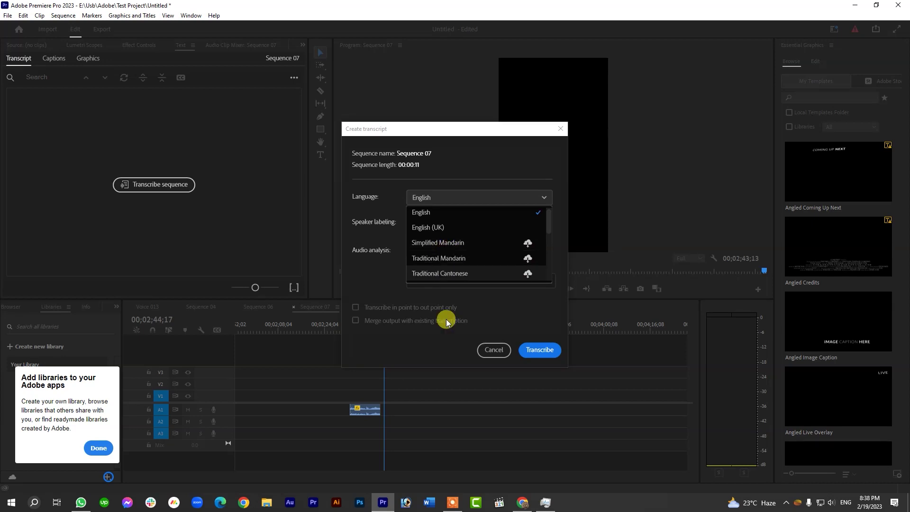
{"action": "left_click", "coordinate": [433, 358]}
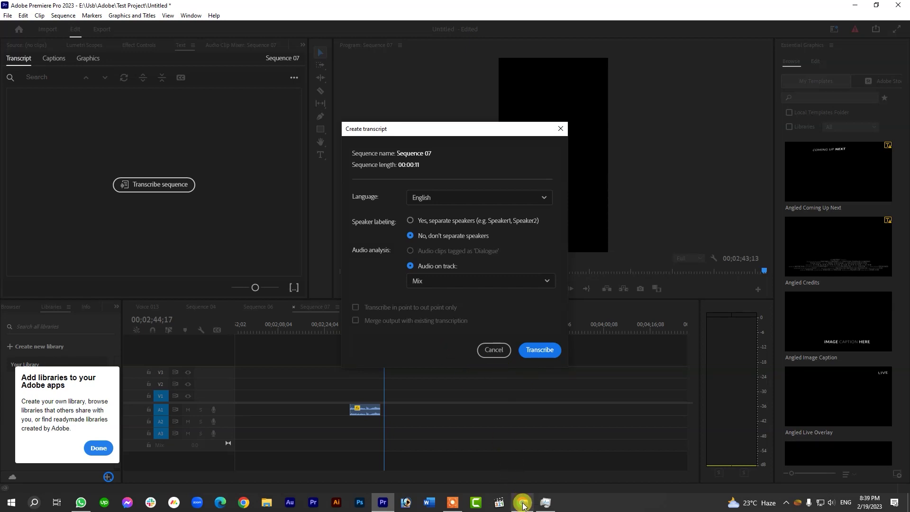
{"action": "left_click", "coordinate": [523, 502]}
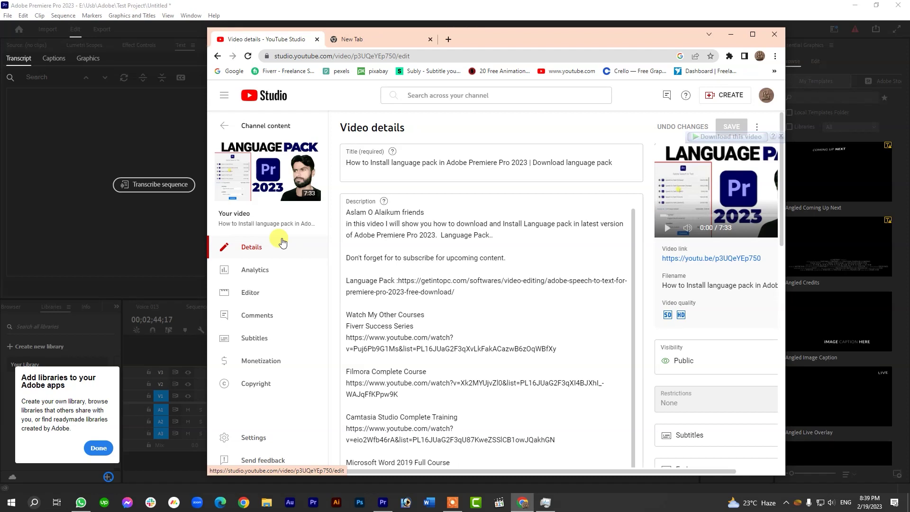
{"action": "left_click", "coordinate": [729, 35]}
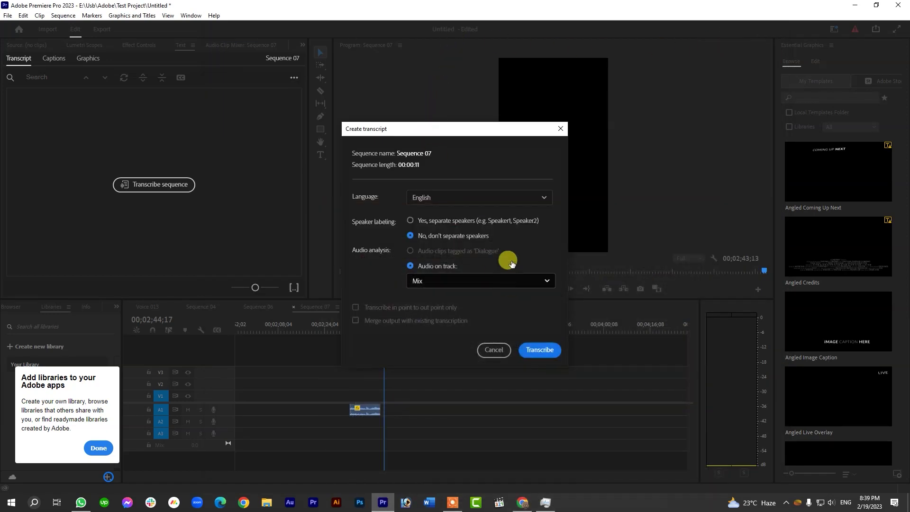
Check the YouTube Studio video page in Chrome, then minimize the browser to return to Premiere.
{"action": "left_click", "coordinate": [512, 501]}
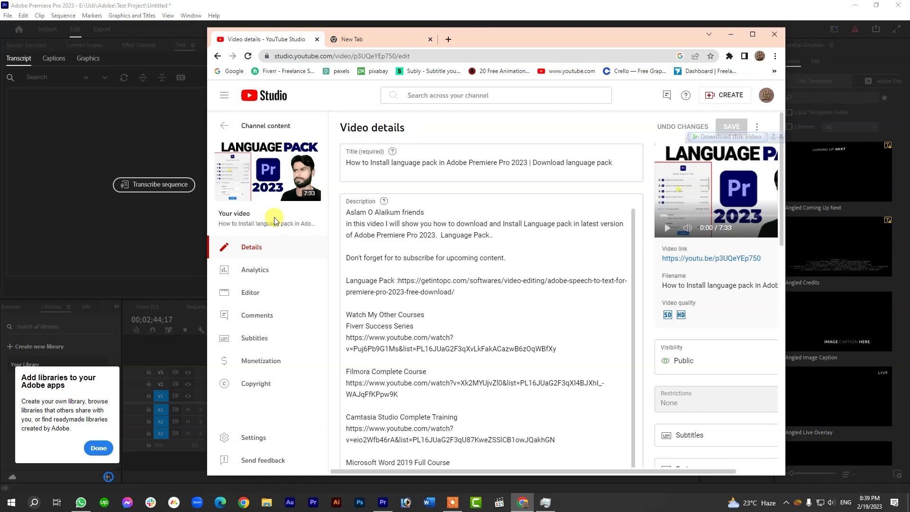
{"action": "left_click", "coordinate": [733, 34]}
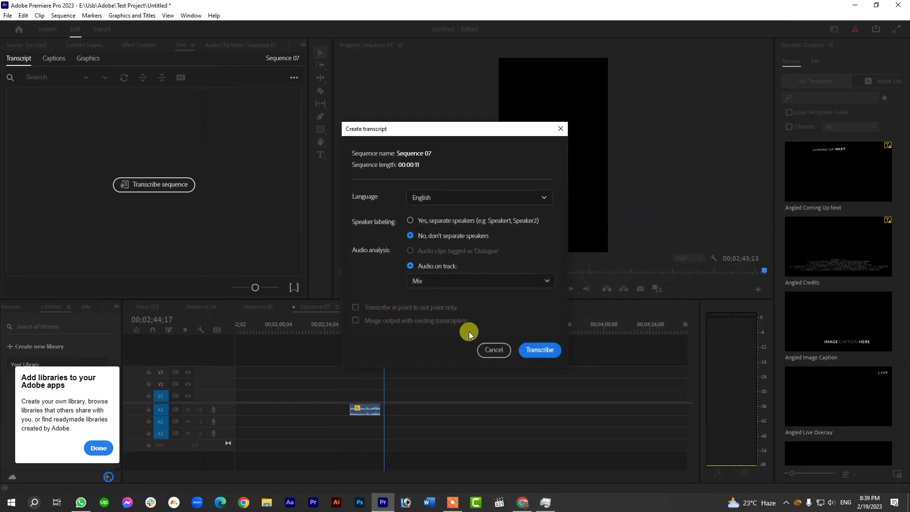
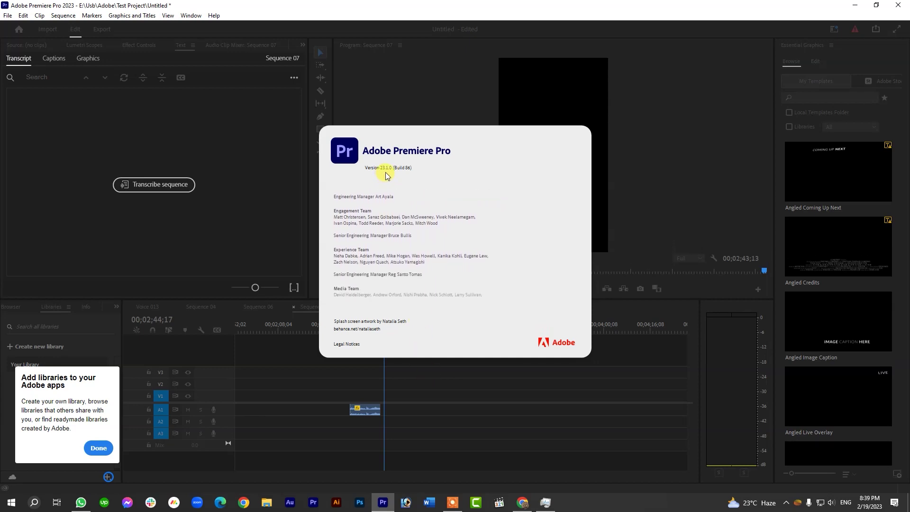
Dismiss the About Premiere Pro window showing version 23.1.0 to return to Sequence 07.
{"action": "left_click", "coordinate": [485, 319]}
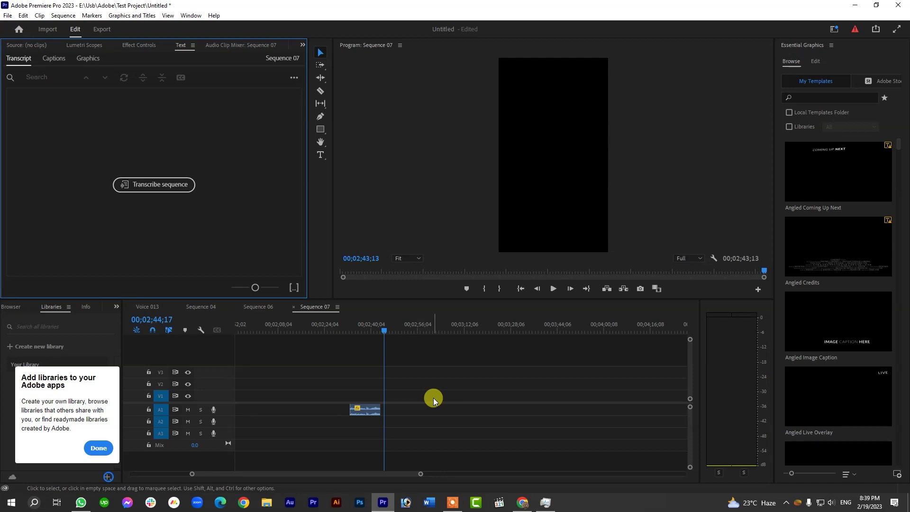
Set the playhead to 00;02;34;14, then cancel the Create transcript dialog without transcribing.
{"action": "left_click", "coordinate": [411, 385]}
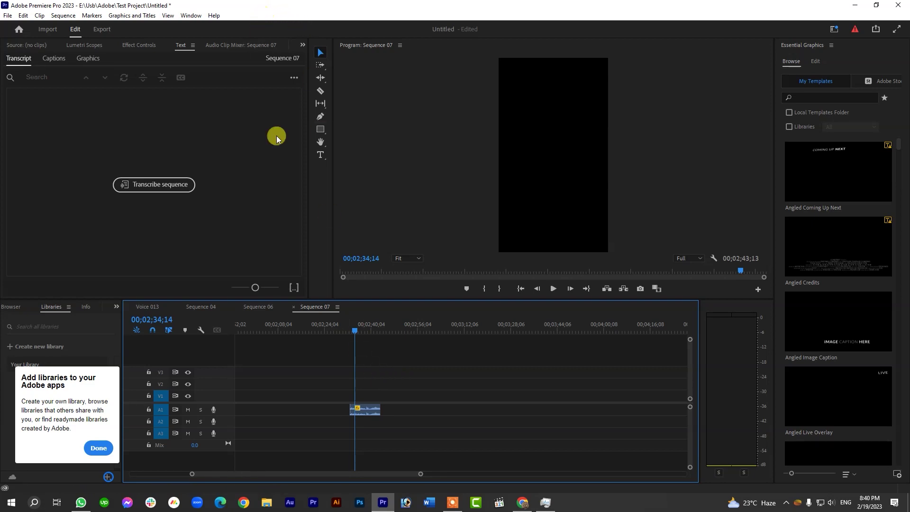
{"action": "left_click", "coordinate": [152, 185]}
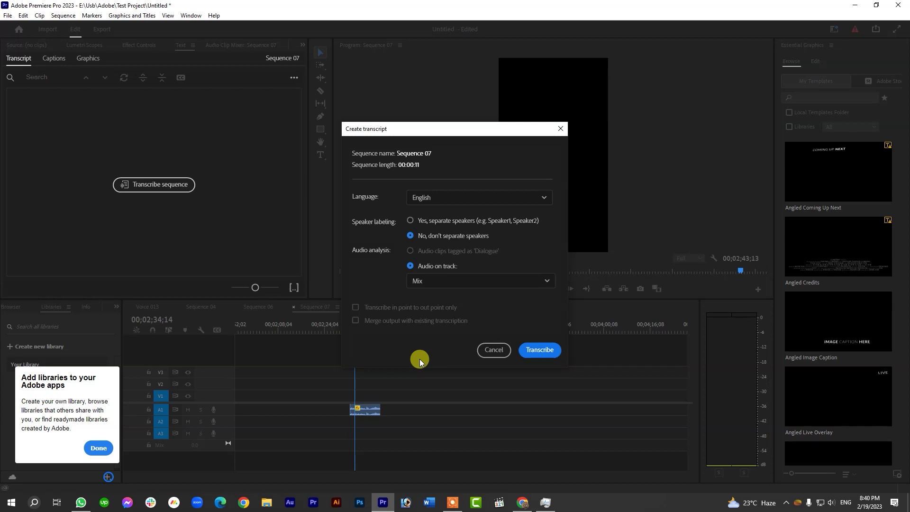
{"action": "left_click", "coordinate": [494, 353]}
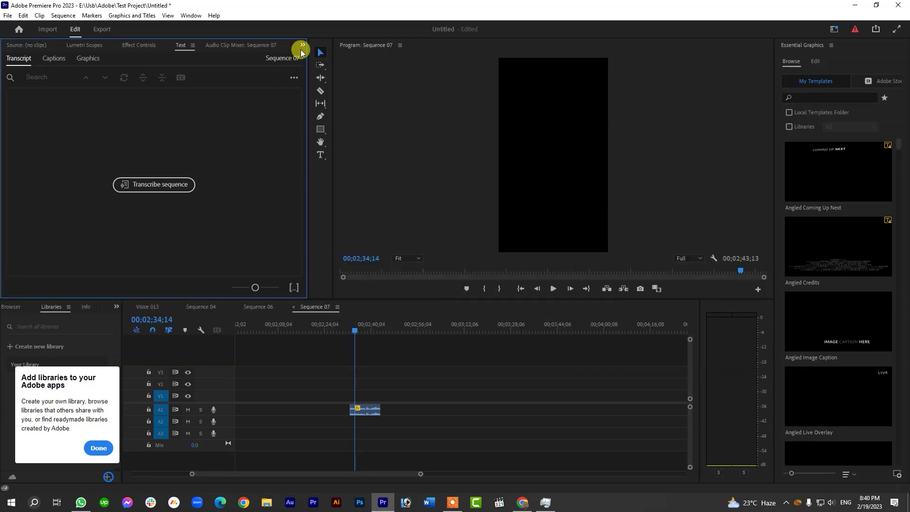
{"action": "left_click", "coordinate": [215, 19]}
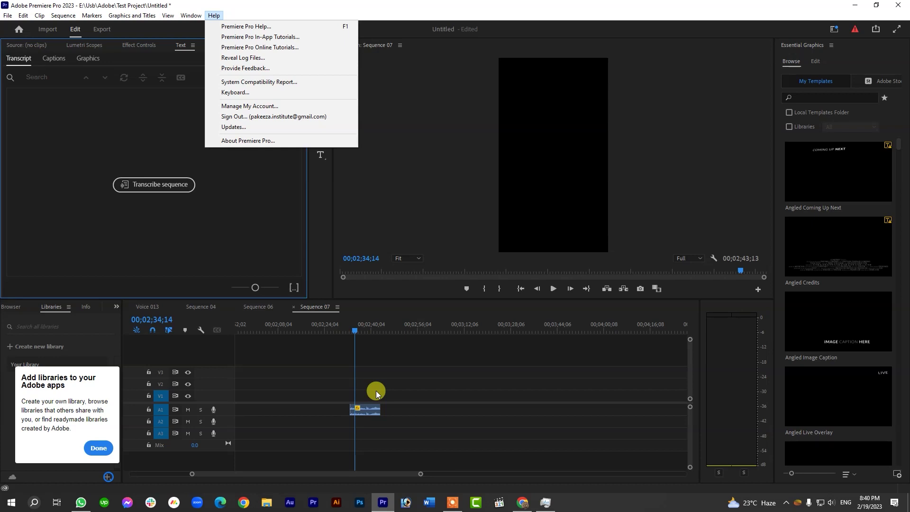
{"action": "left_click", "coordinate": [376, 391]}
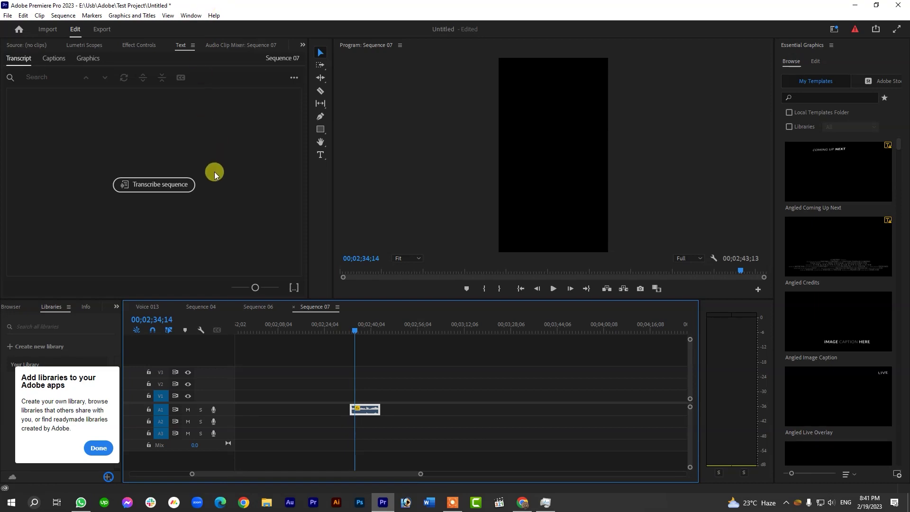
Transcribe Sequence 07 in English from the Mix track, starting 'When you walk into the room, right?'.
{"action": "left_click", "coordinate": [164, 189]}
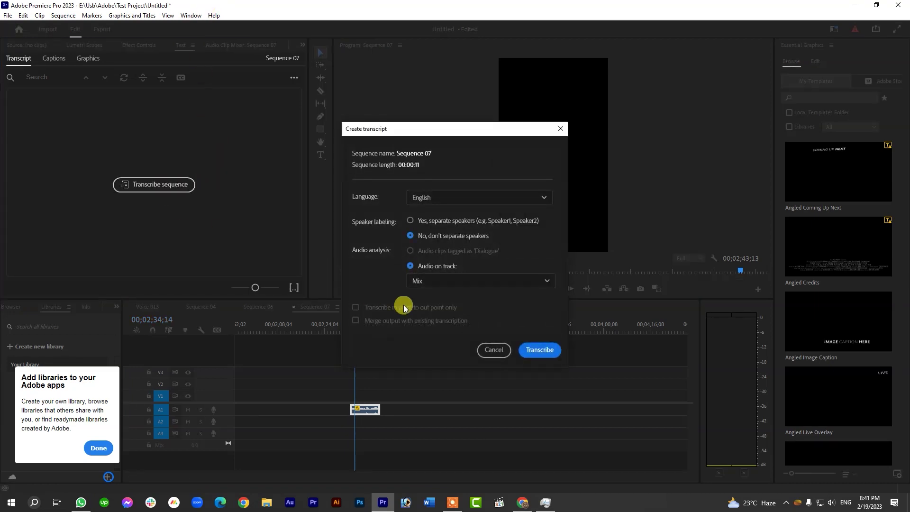
{"action": "left_click", "coordinate": [540, 352]}
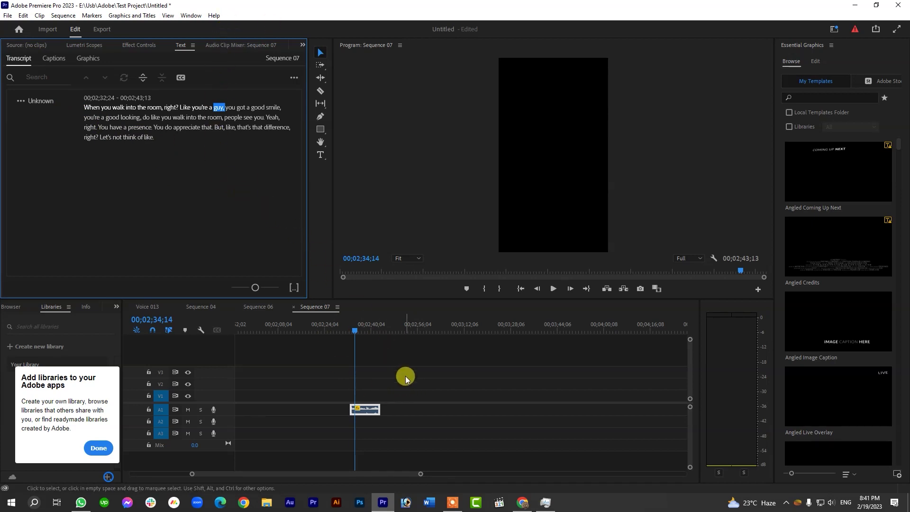
{"action": "left_click", "coordinate": [214, 15]}
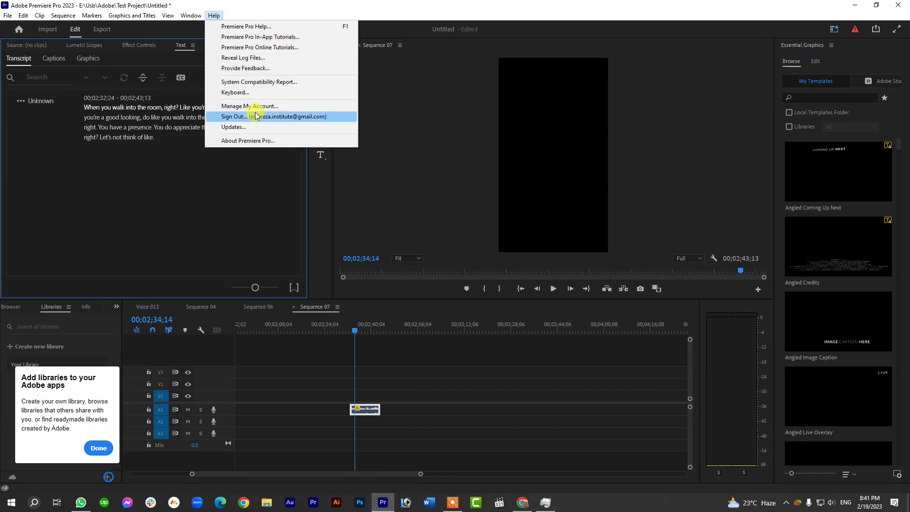